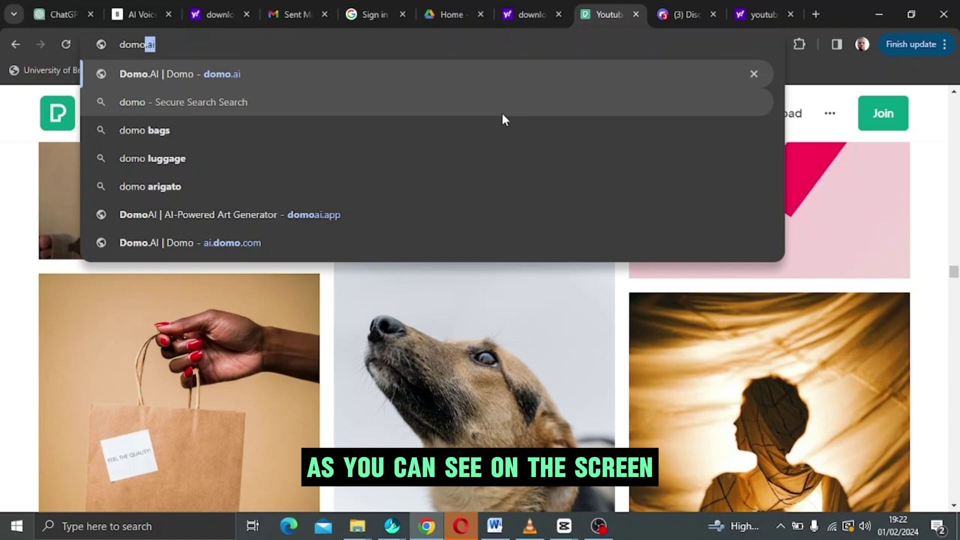
Step: Load domoai.app from Chrome's address bar
{"action": "type", "text": "ai.app"}
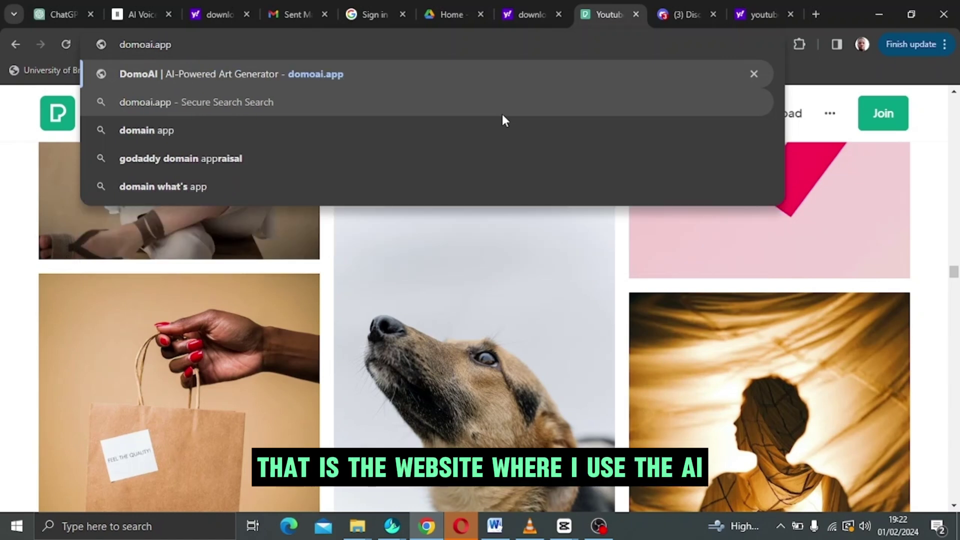
{"action": "key", "text": "Return"}
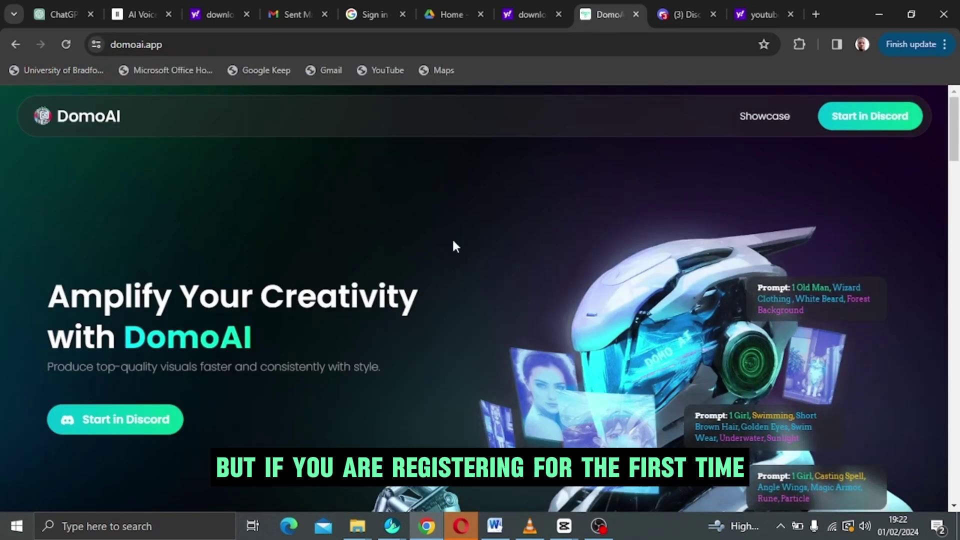
Step: Choose 'Start in Discord' on the DomoAI homepage
{"action": "left_click", "coordinate": [100, 432]}
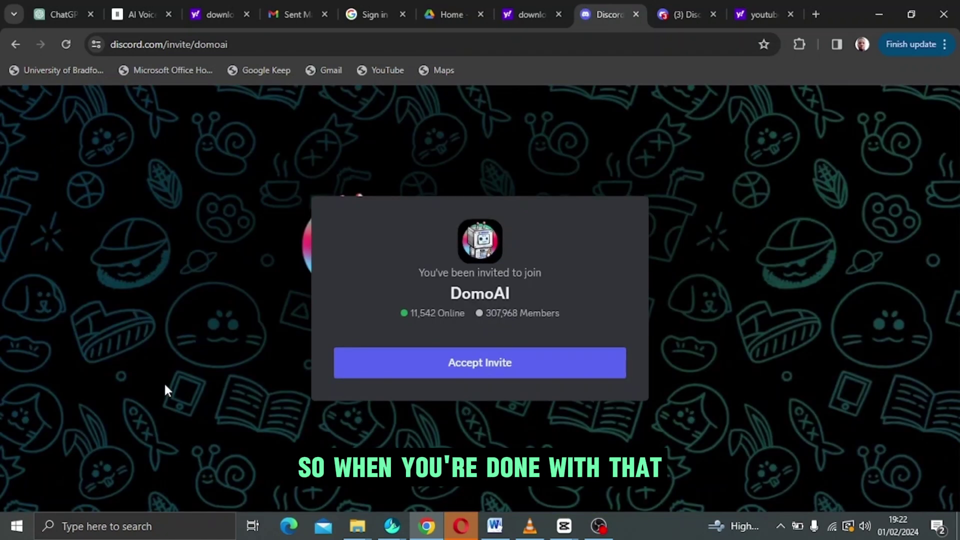
Step: Accept the DomoAI server invite and scroll the channel list to the generate channels
{"action": "left_click", "coordinate": [430, 365]}
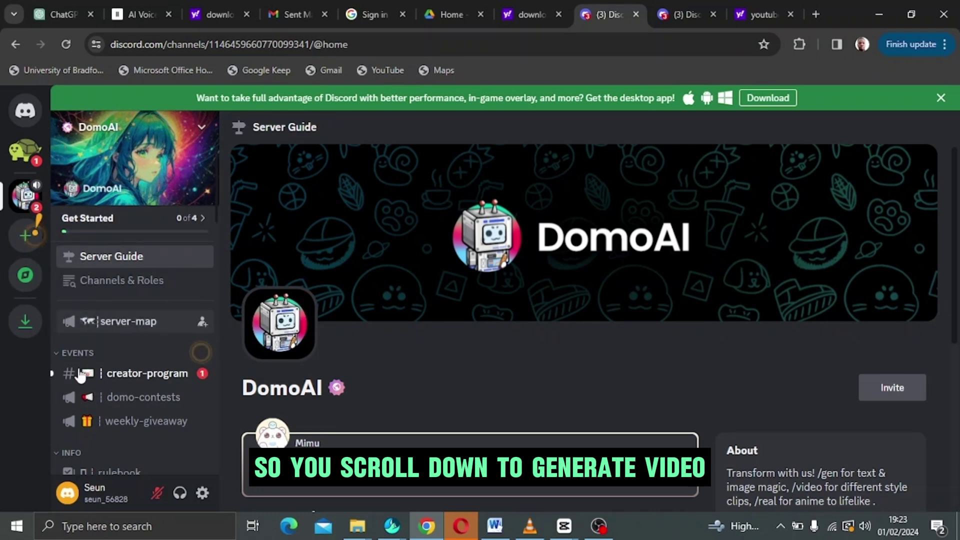
{"action": "scroll", "coordinate": [102, 345], "scroll_direction": "down", "scroll_amount": 5}
{"action": "scroll", "coordinate": [104, 345], "scroll_direction": "down", "scroll_amount": 6}
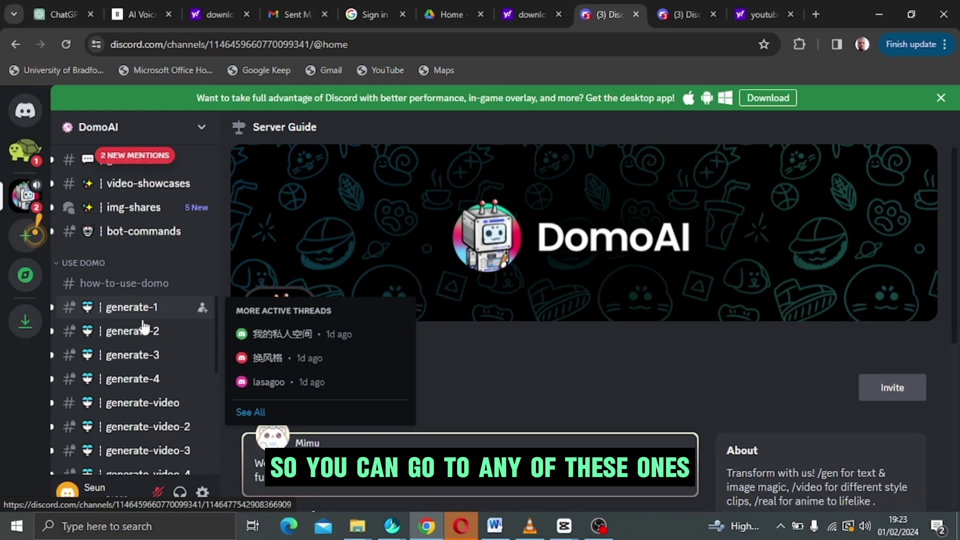
Step: In generate-video-2, dismiss the tip and enter /video in the message box
{"action": "mouse_move", "coordinate": [144, 337]}
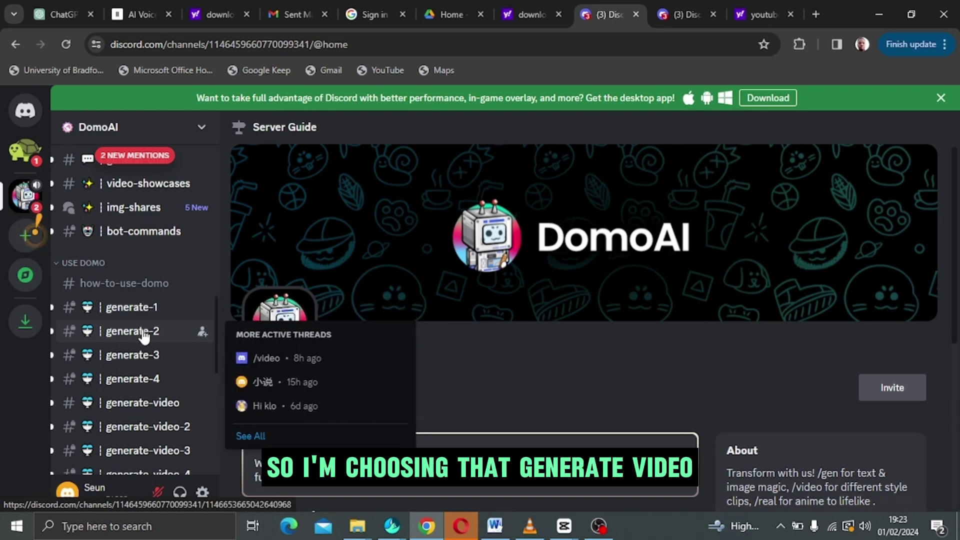
{"action": "left_click", "coordinate": [130, 430]}
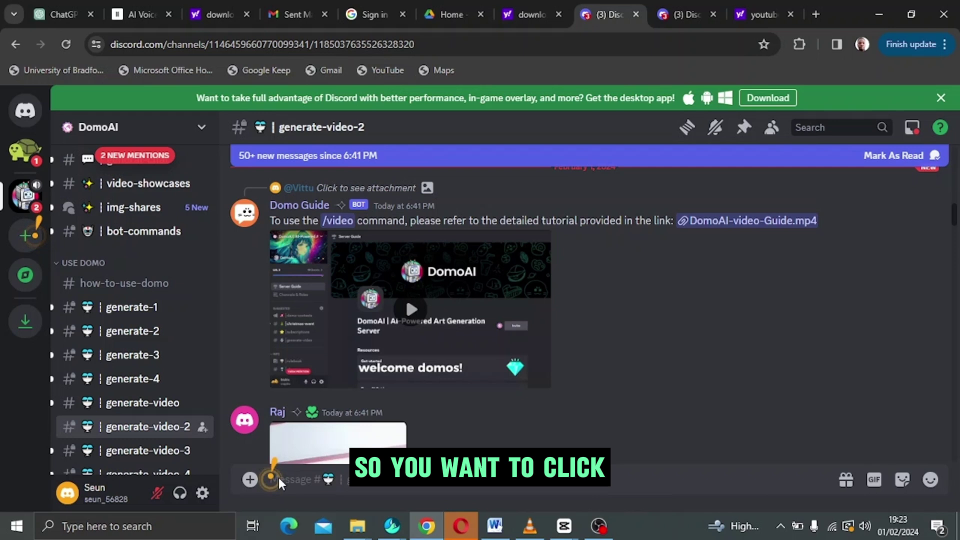
{"action": "left_click", "coordinate": [278, 482]}
{"action": "left_click", "coordinate": [235, 439]}
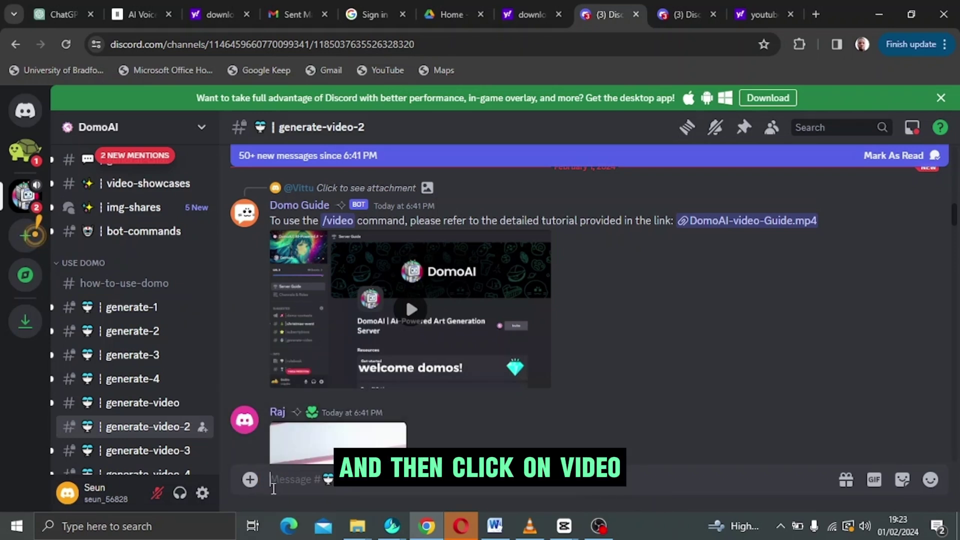
{"action": "type", "text": "/"}
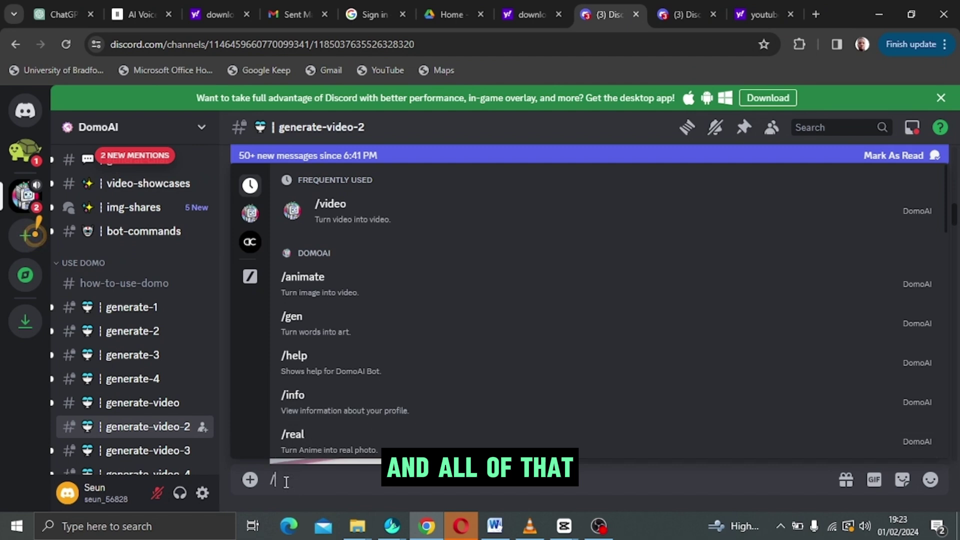
{"action": "type", "text": "video"}
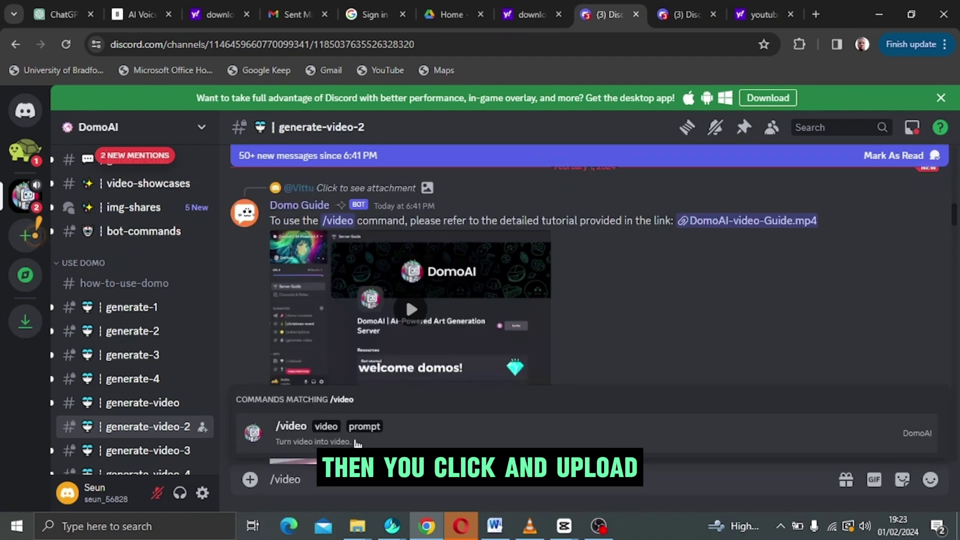
{"action": "left_click", "coordinate": [352, 441]}
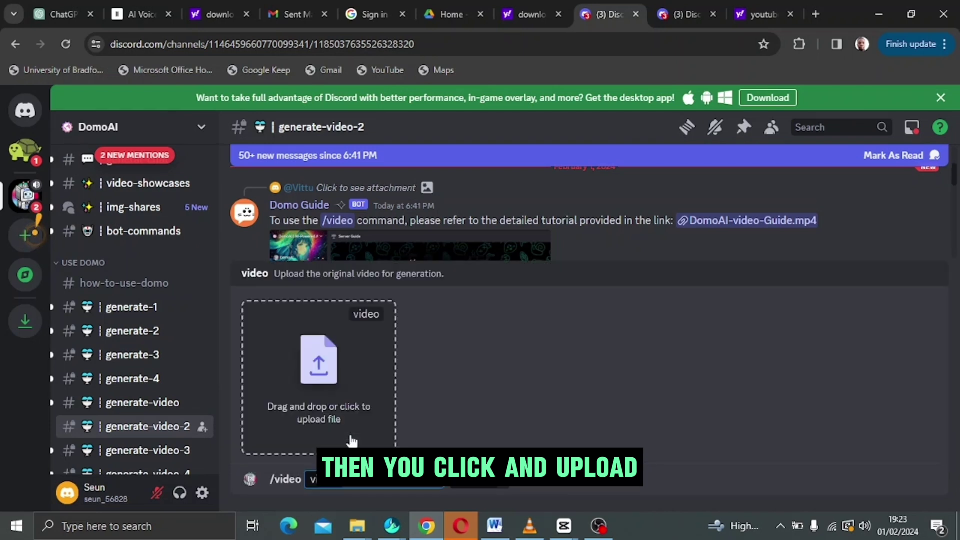
{"action": "left_click", "coordinate": [320, 369]}
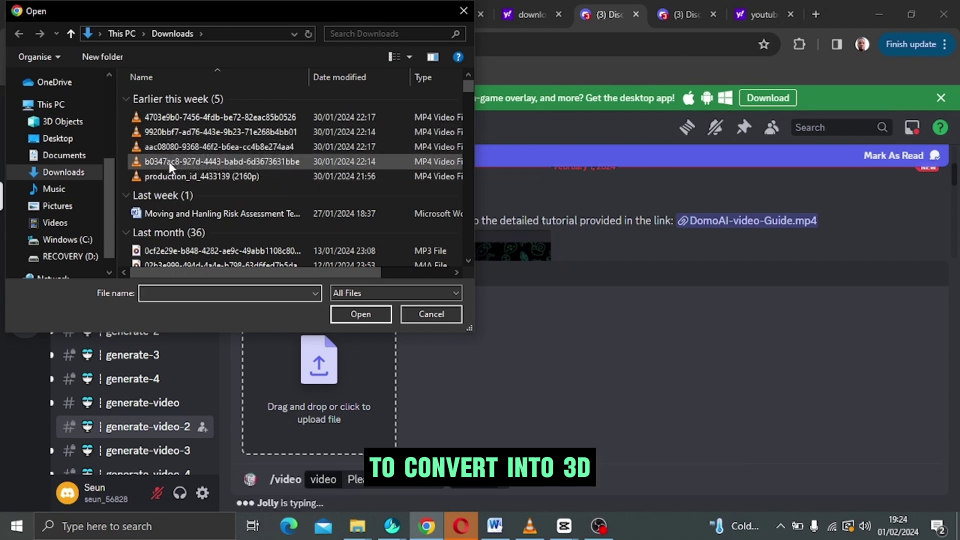
{"action": "double_click", "coordinate": [176, 176]}
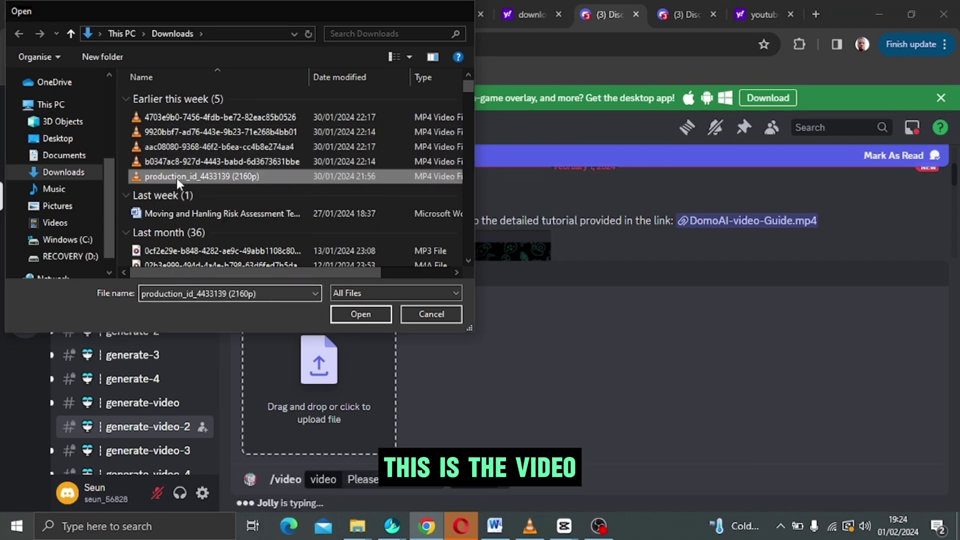
{"action": "mouse_move", "coordinate": [177, 183]}
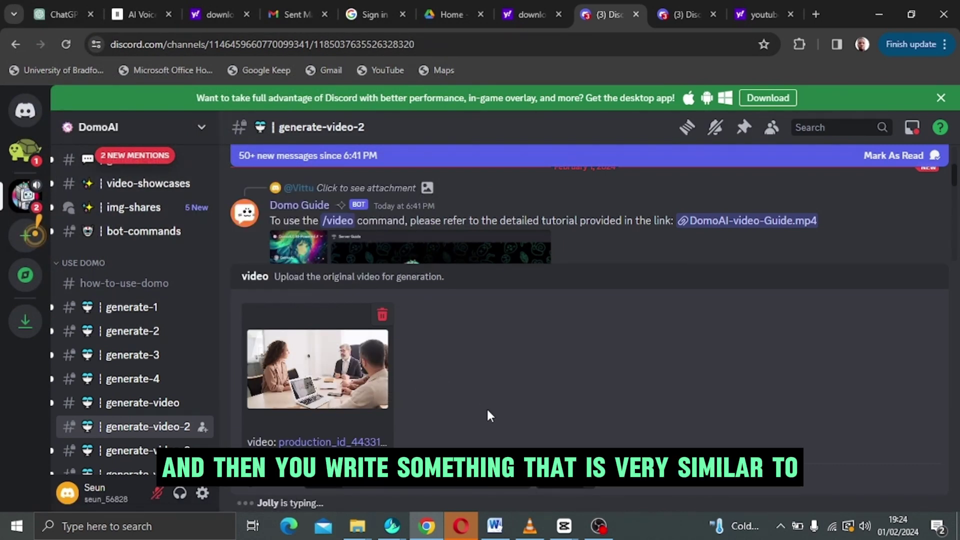
Step: Enter the prompt 'employer and employee meeting' and send the /video command
{"action": "left_click", "coordinate": [572, 485]}
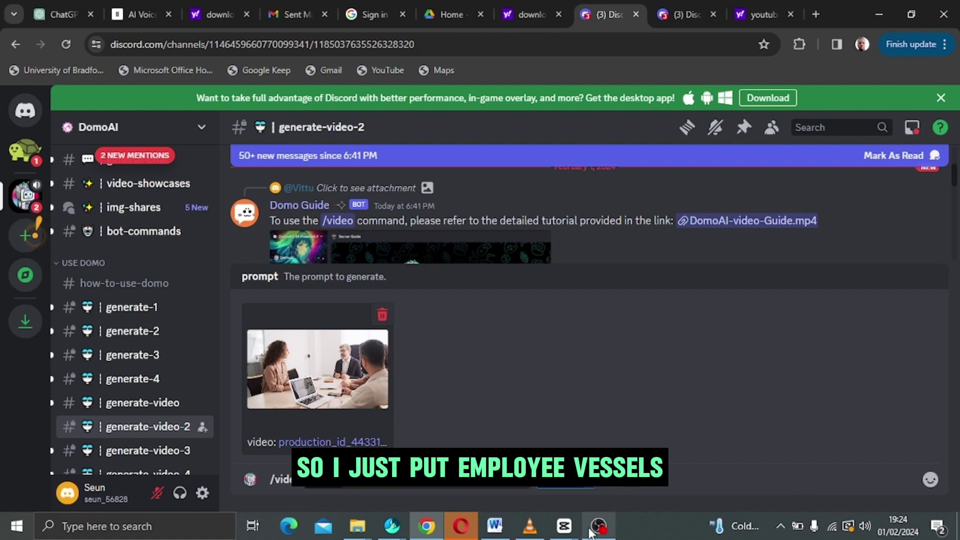
{"action": "mouse_move", "coordinate": [592, 533]}
{"action": "key", "text": "Return"}
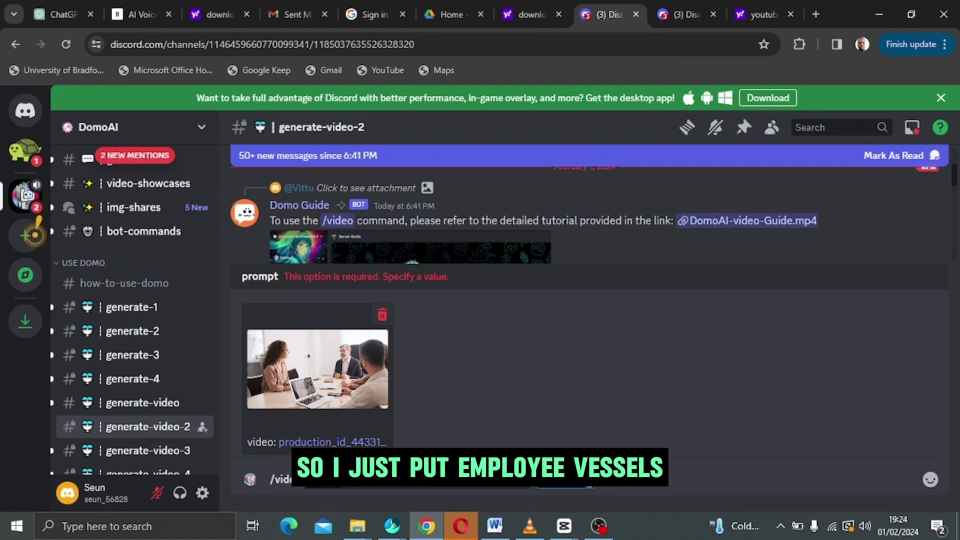
{"action": "type", "text": "em"}
{"action": "type", "text": "ee"}
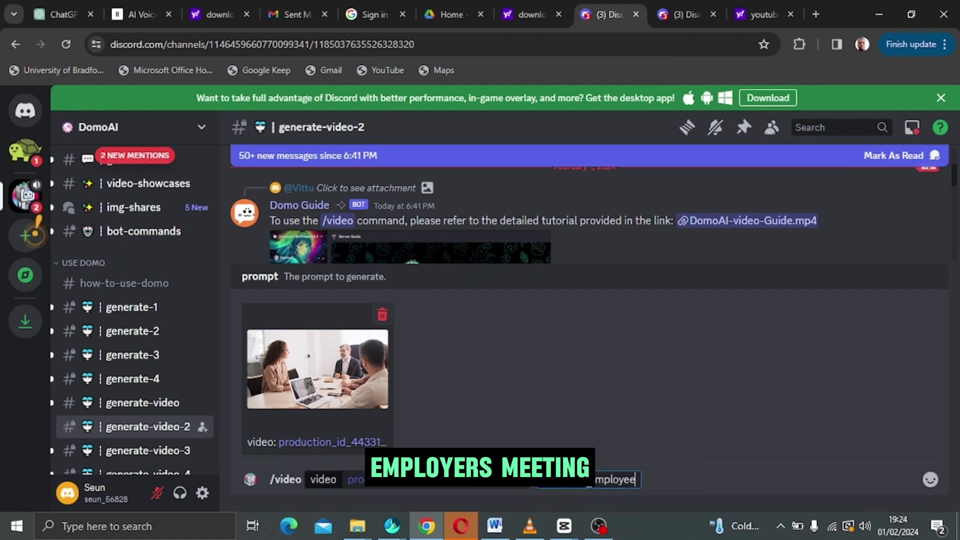
{"action": "type", "text": " vide"}
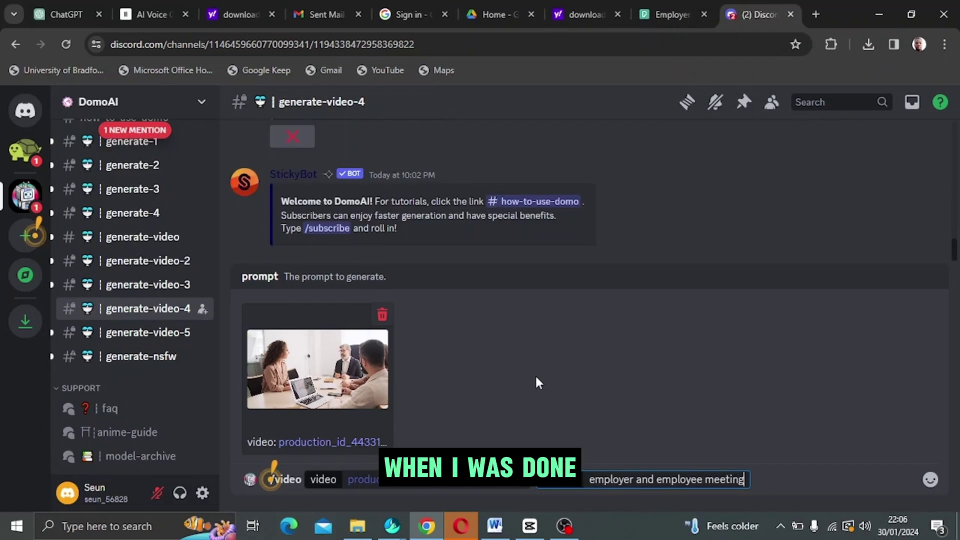
{"action": "key", "text": "Return"}
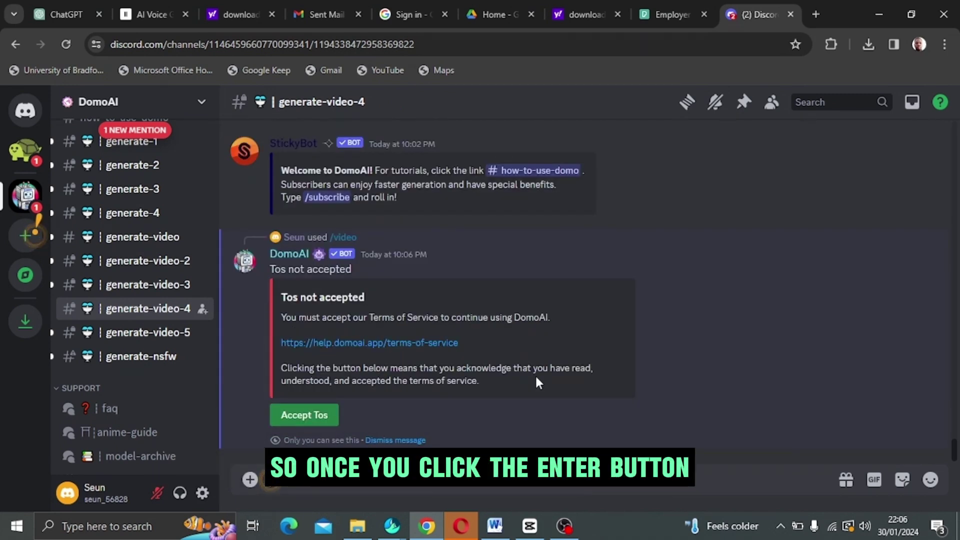
Step: Accept DomoAI's terms, choose Illustration v1 - 3D cartoon style, and favor the source video
{"action": "left_click", "coordinate": [306, 414]}
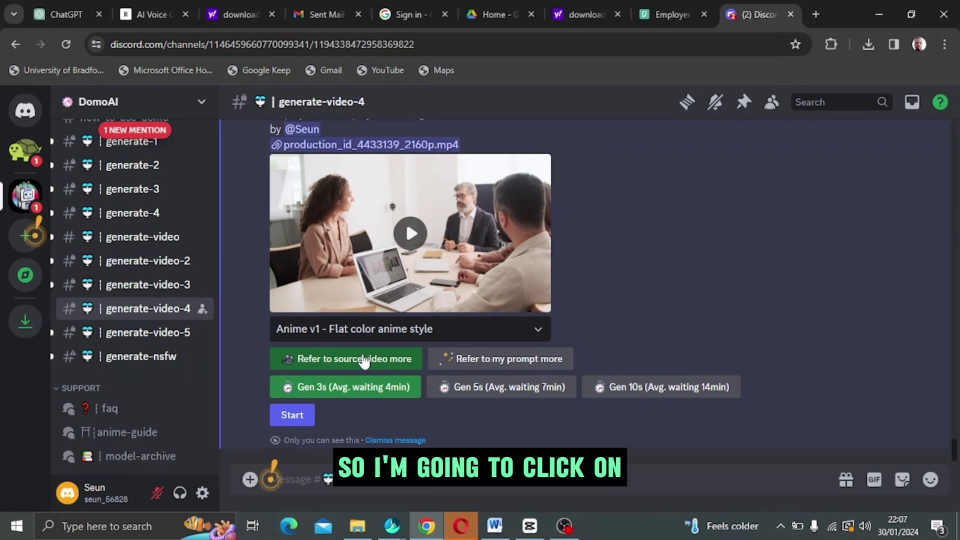
{"action": "left_click", "coordinate": [486, 336]}
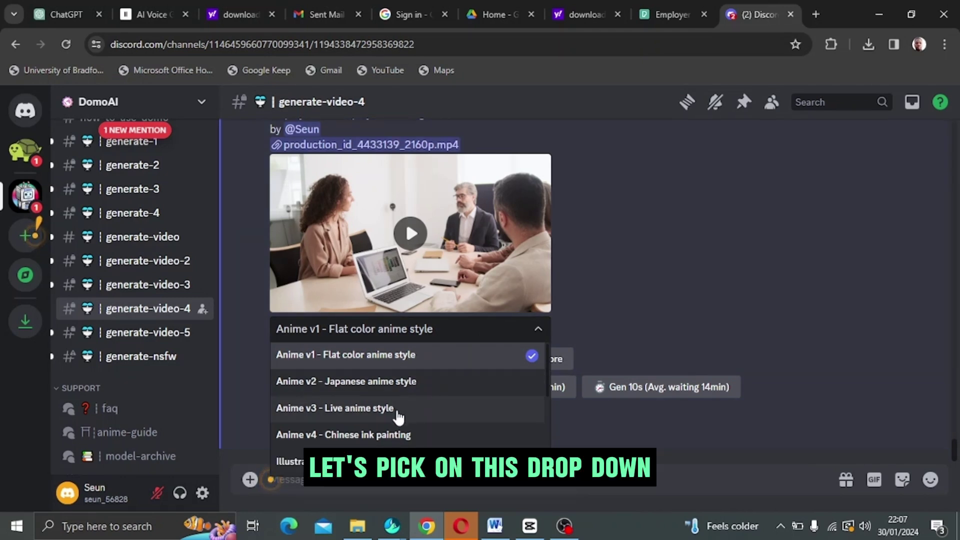
{"action": "scroll", "coordinate": [399, 416], "scroll_direction": "down", "scroll_amount": 2}
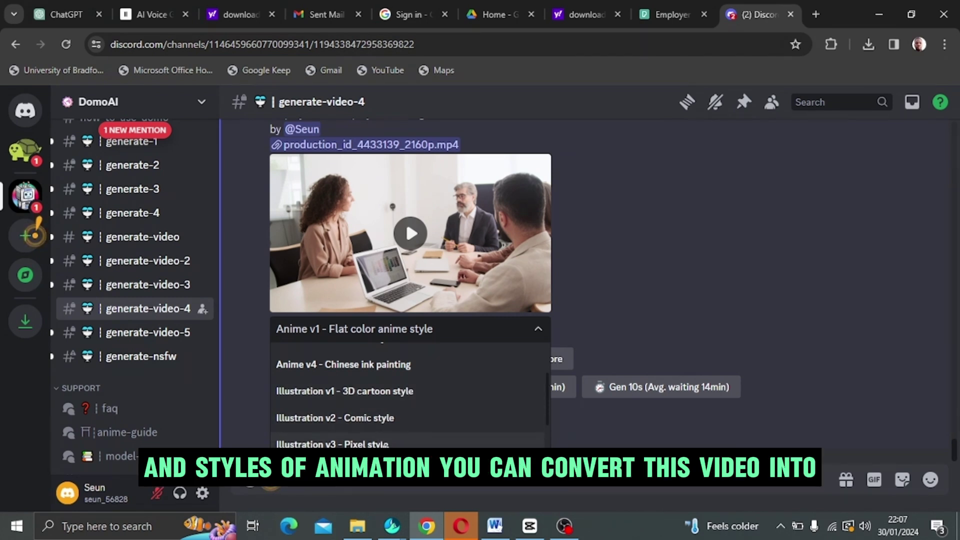
{"action": "left_click", "coordinate": [400, 393]}
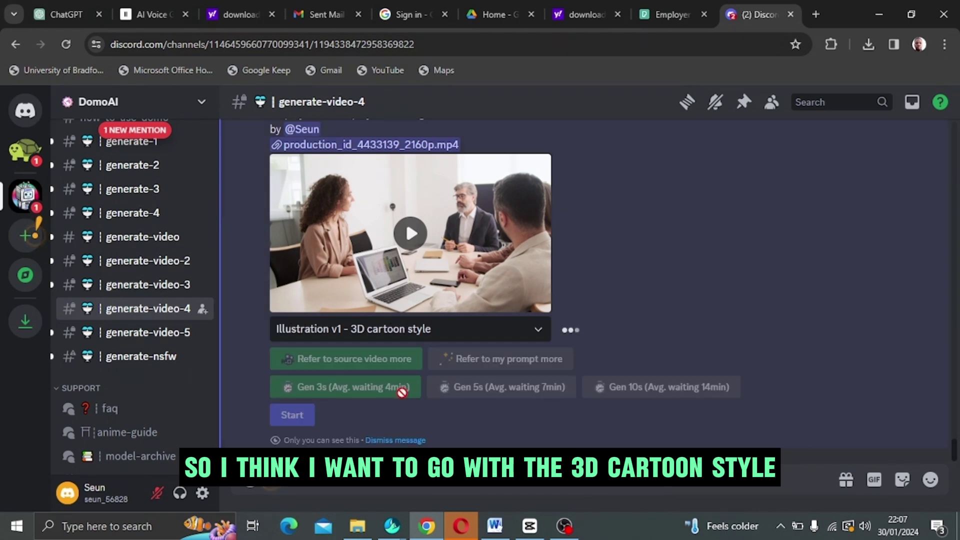
{"action": "left_click", "coordinate": [379, 360]}
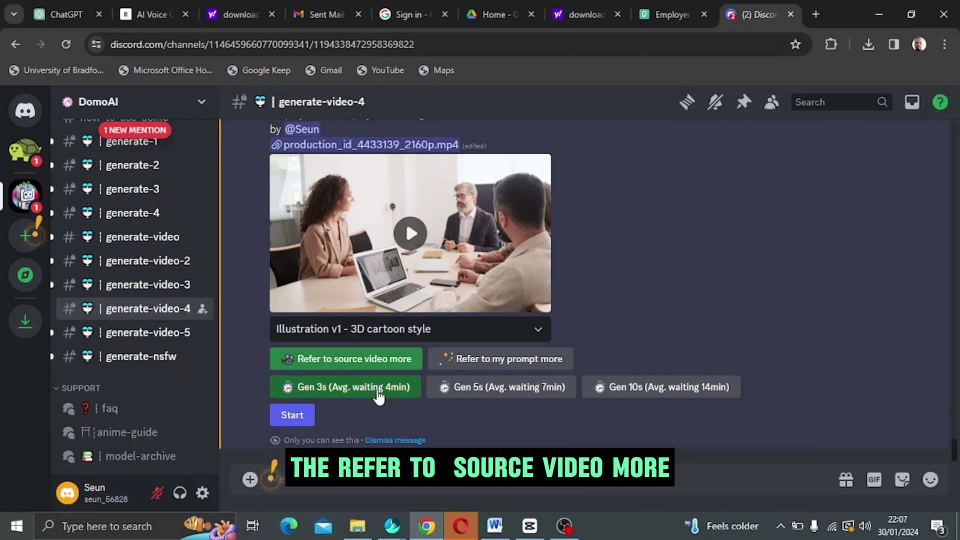
Step: Choose a 5-second length and start generating the cartoon video
{"action": "left_click", "coordinate": [457, 391]}
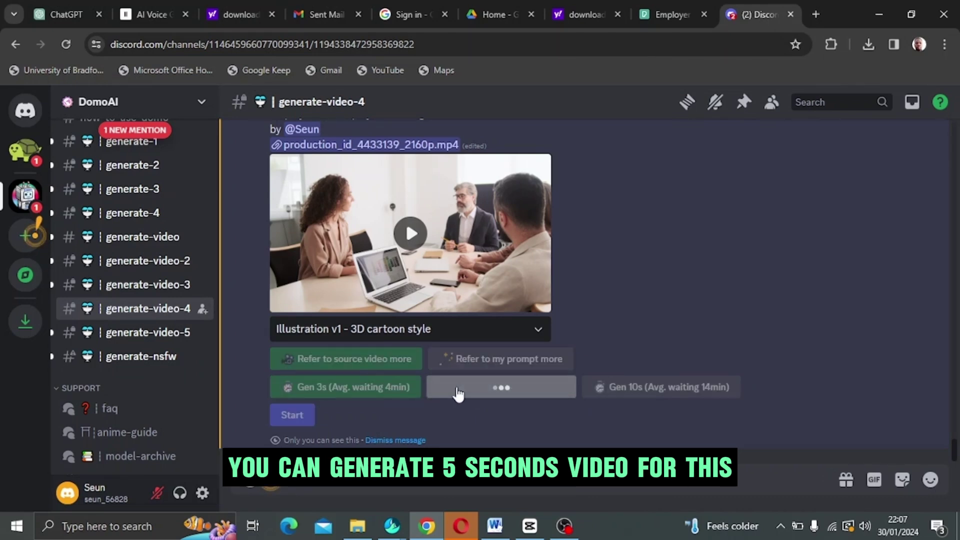
{"action": "left_click", "coordinate": [291, 416]}
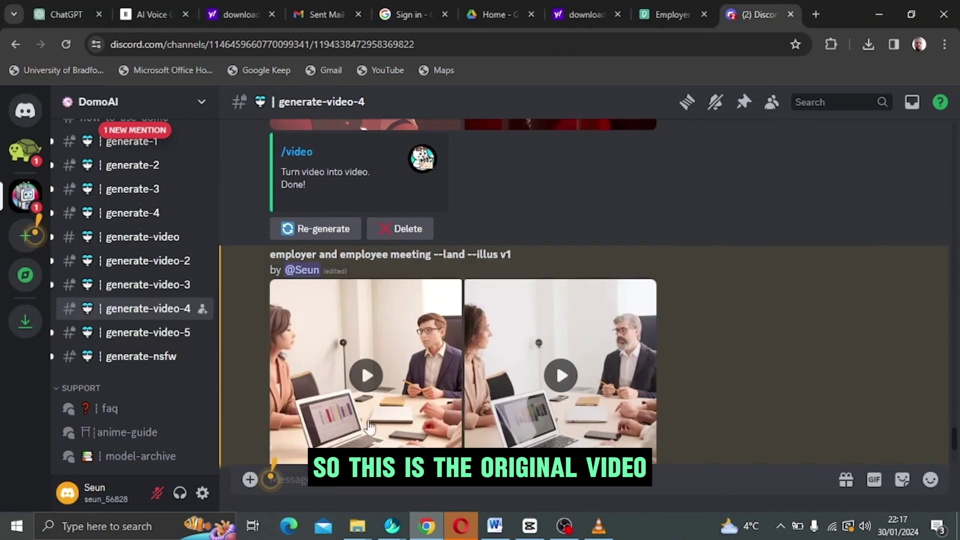
Step: Download both generated cartoon meeting videos
{"action": "mouse_move", "coordinate": [445, 311]}
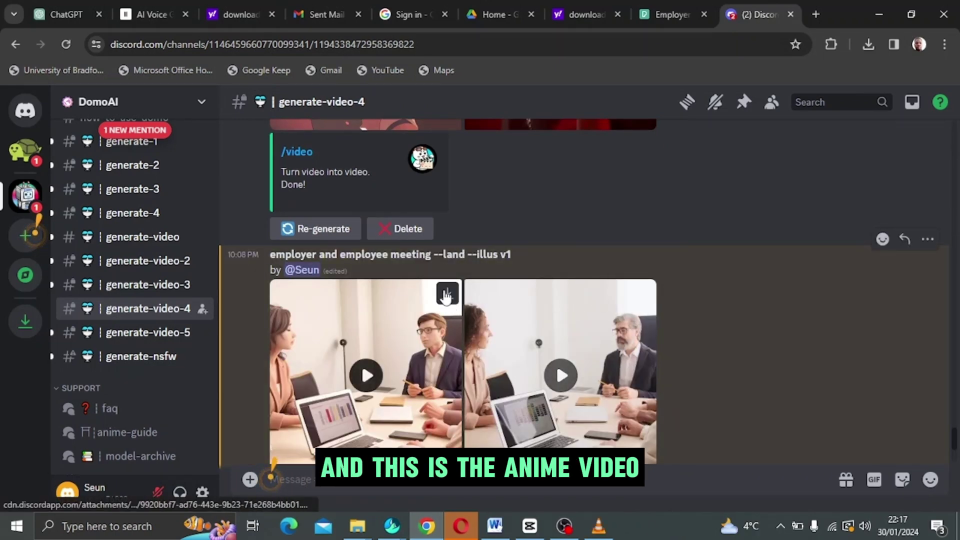
{"action": "left_click", "coordinate": [447, 296]}
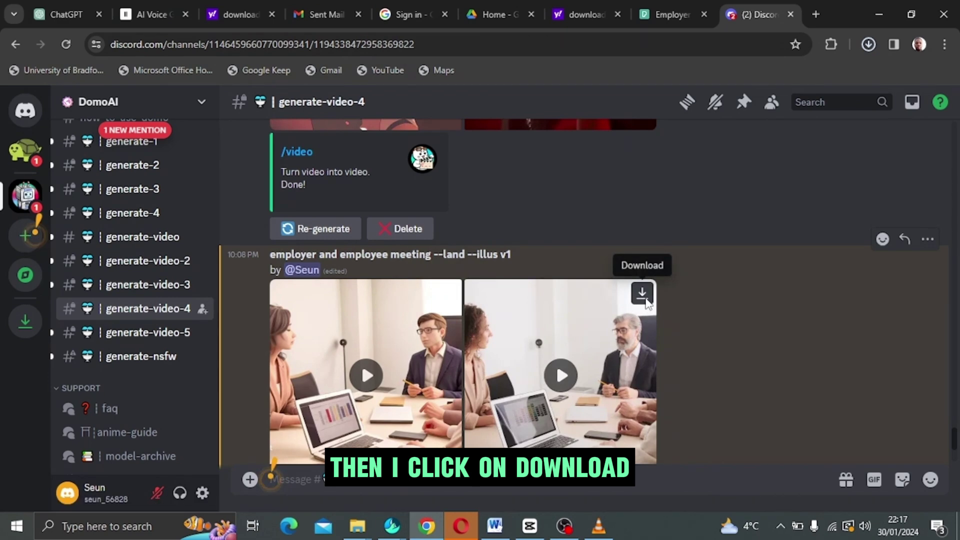
{"action": "left_click", "coordinate": [644, 296]}
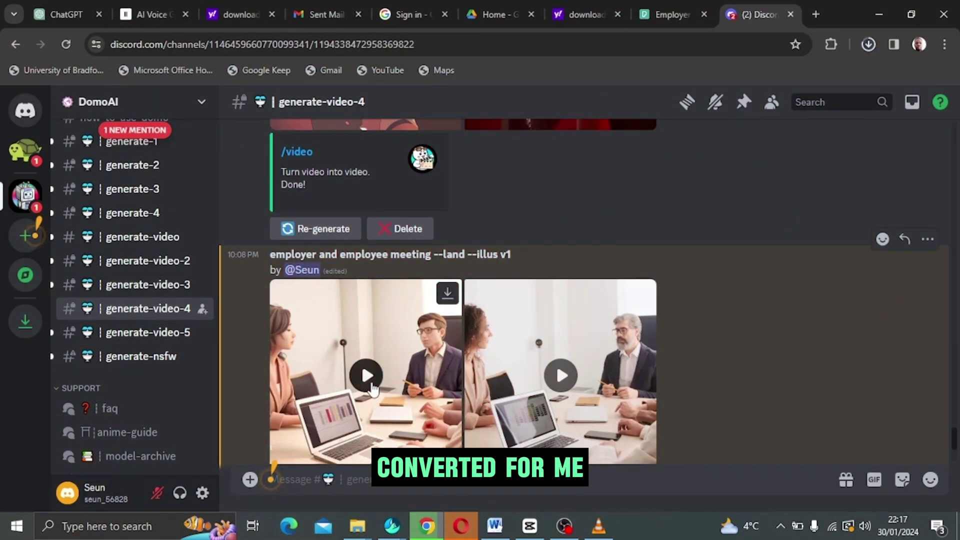
Step: Preview each generated video enlarged, closing the viewer after each
{"action": "left_click", "coordinate": [372, 384]}
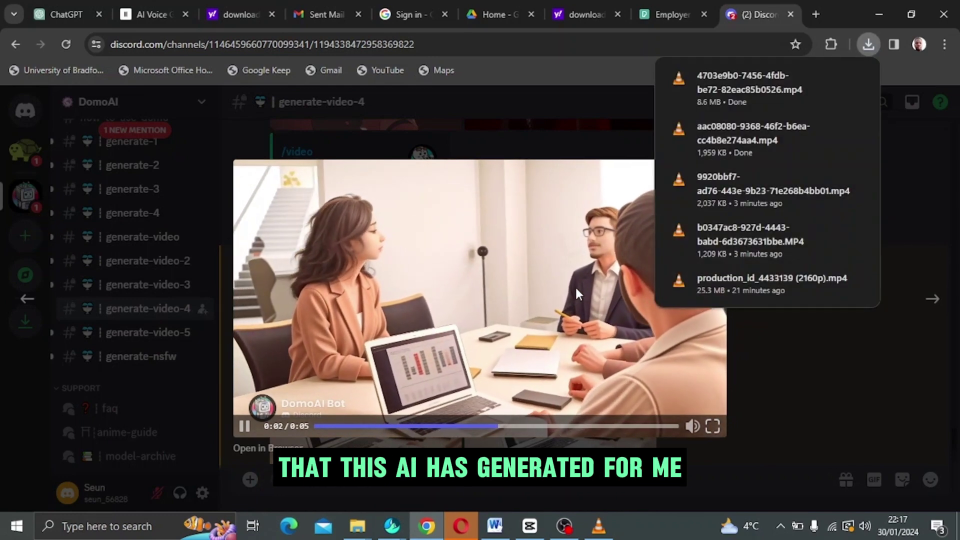
{"action": "left_click", "coordinate": [763, 235]}
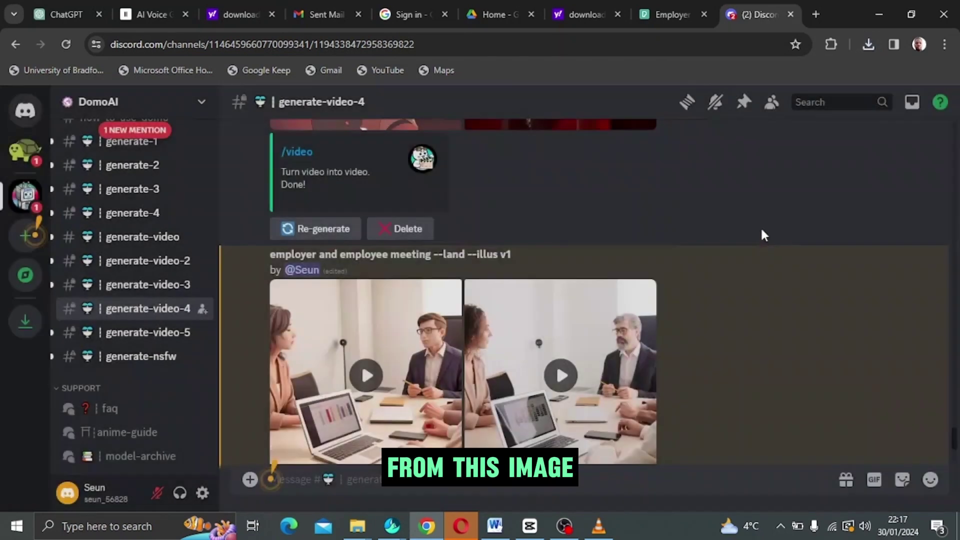
{"action": "left_click", "coordinate": [562, 379]}
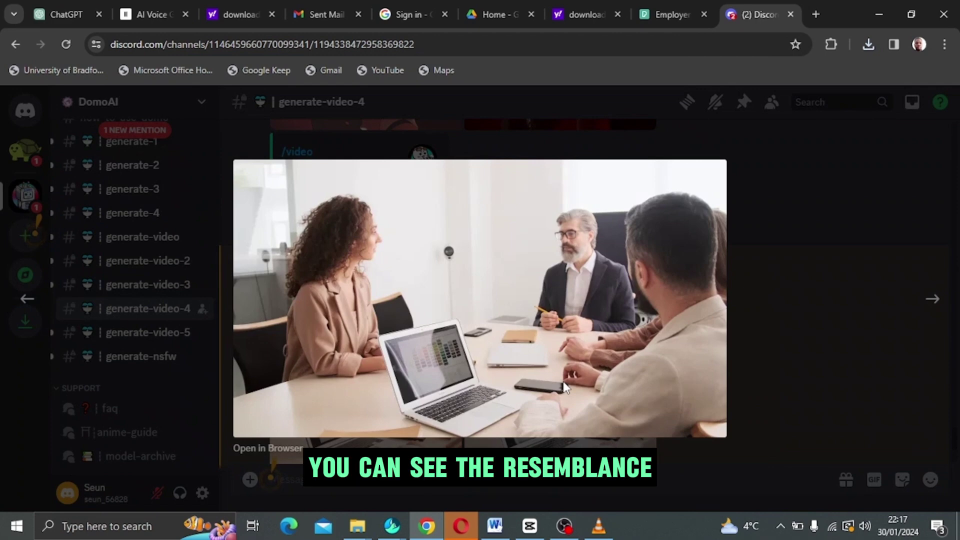
{"action": "left_click", "coordinate": [809, 178]}
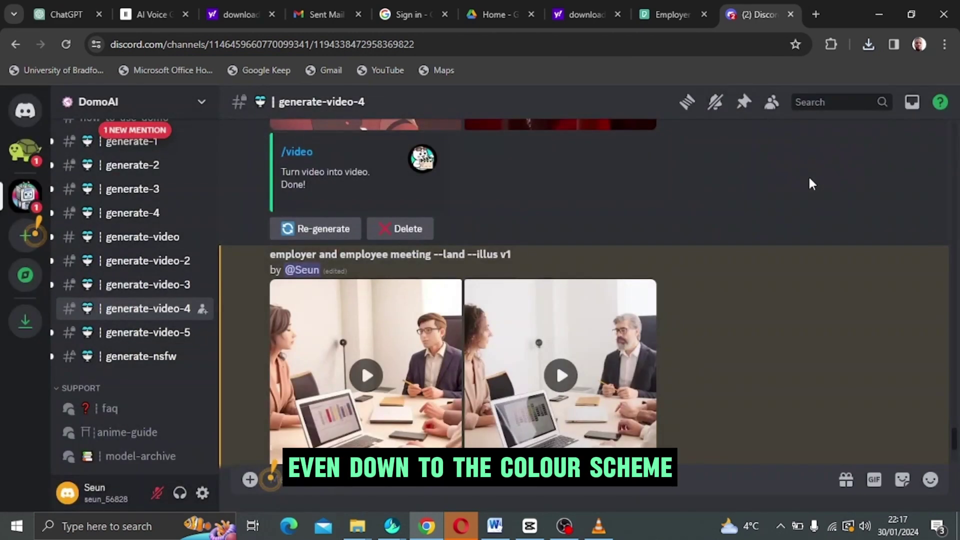